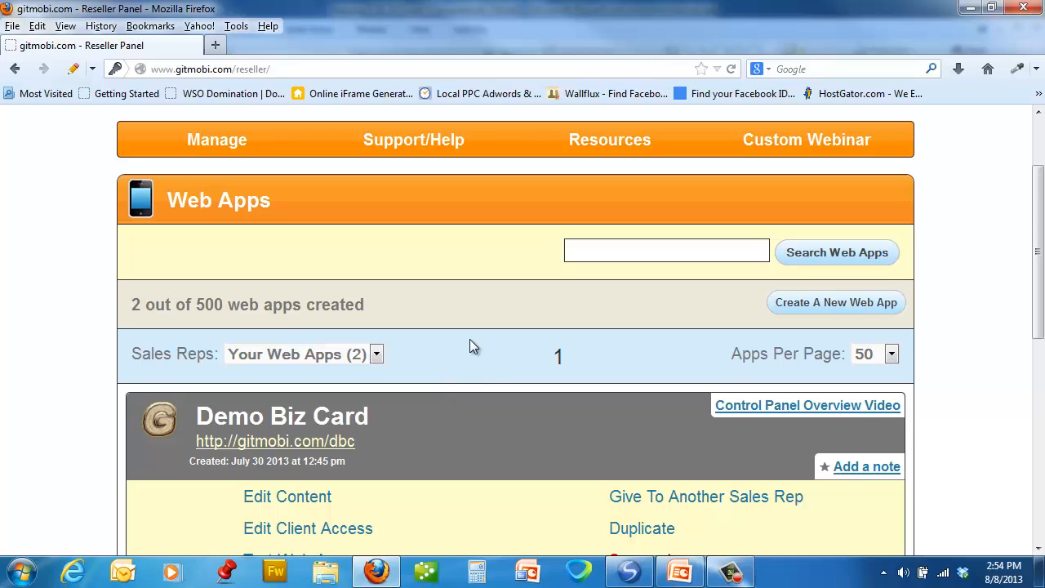
- Open the Demo Biz Card web app for content editing and review its home page links in the phone preview
scroll(465, 350, "down", 4)
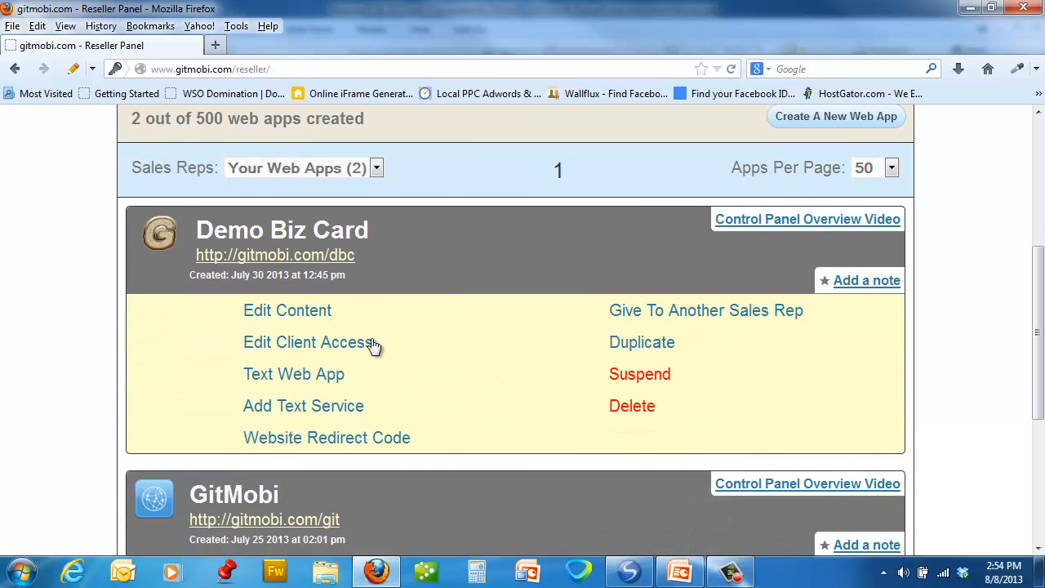
left_click(290, 315)
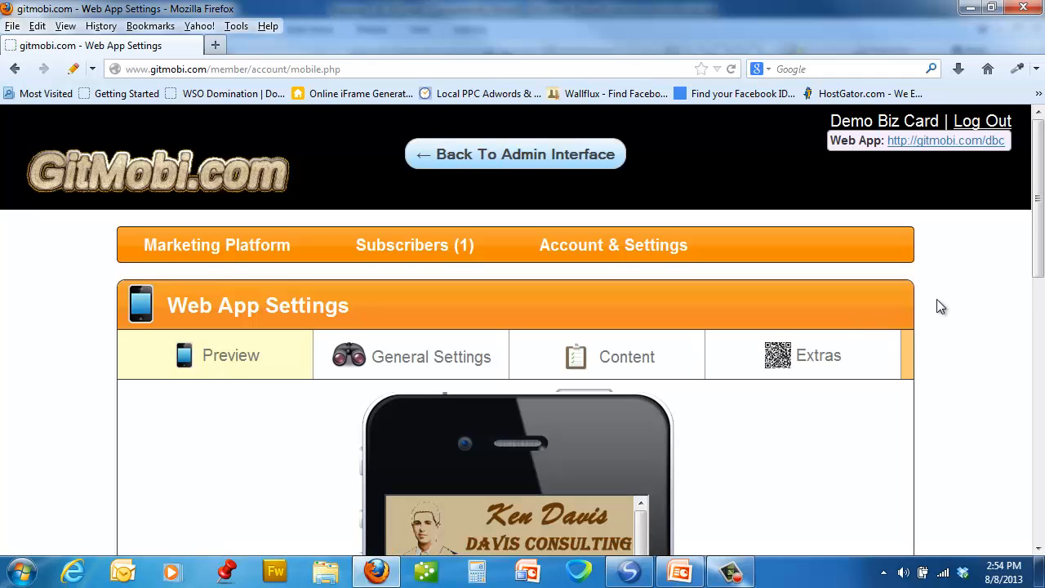
scroll(937, 299, "down", 2)
scroll(940, 306, "down", 2)
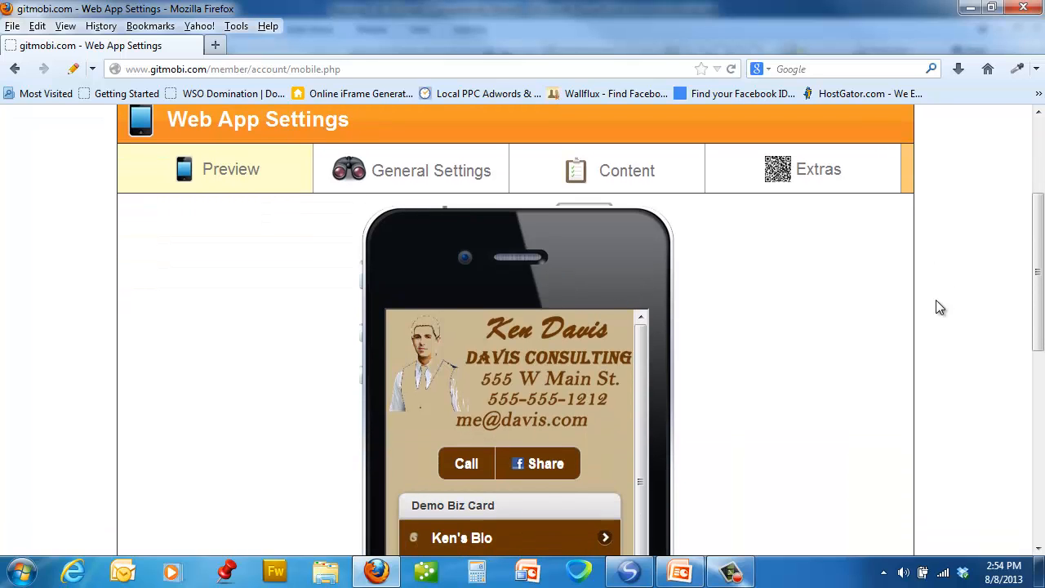
scroll(939, 307, "down", 2)
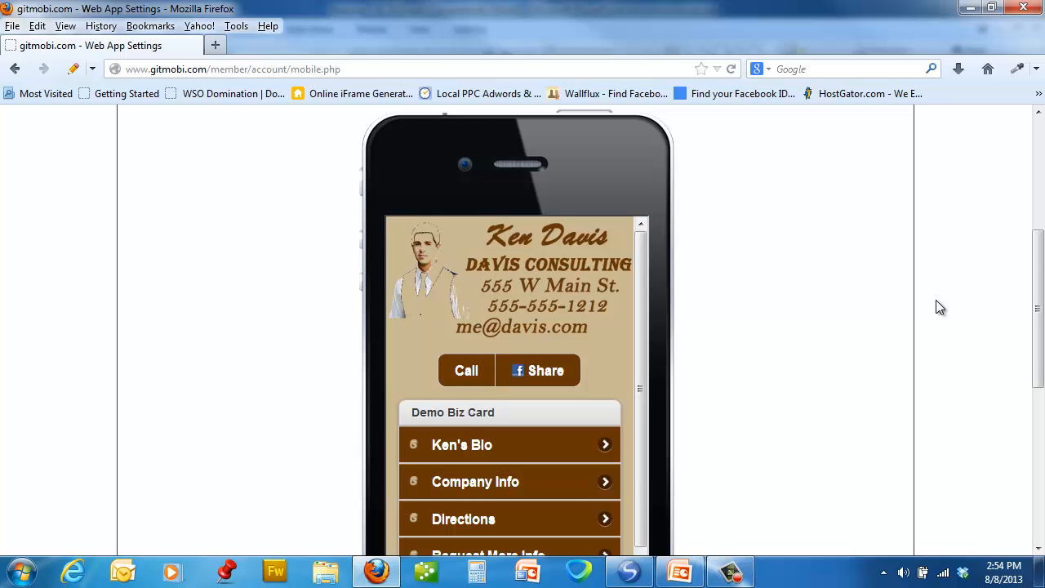
scroll(939, 307, "down", 2)
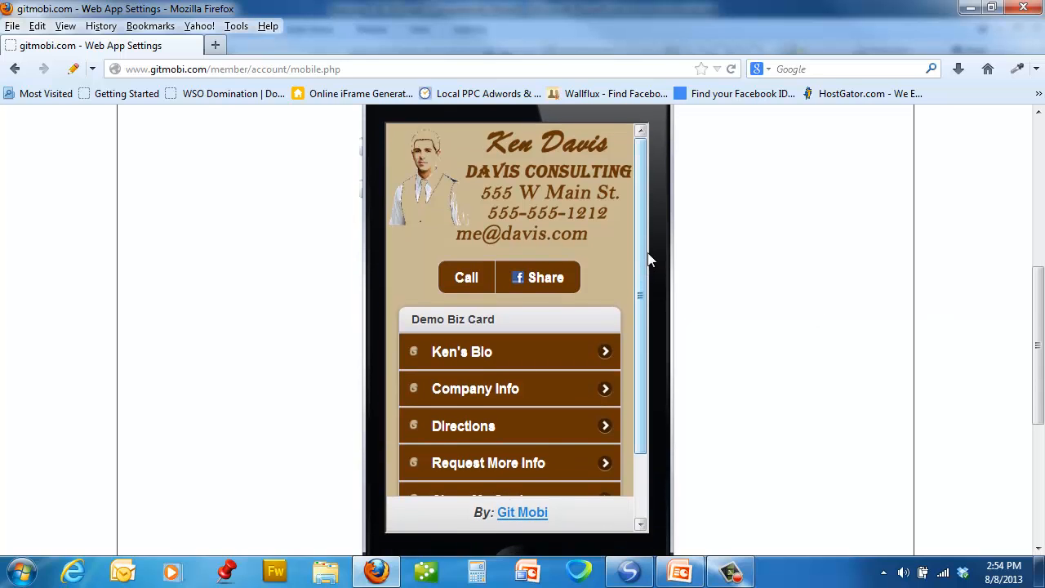
mouse_move(641, 293)
left_mouse_down()
mouse_move(642, 304)
mouse_move(641, 293)
left_mouse_up()
scroll(643, 279, "down", 1)
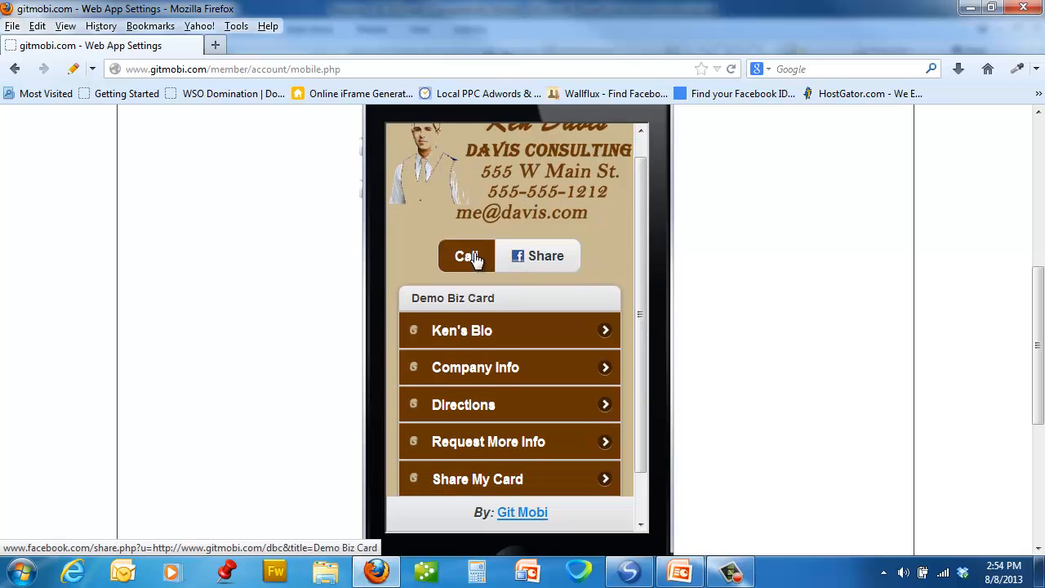
left_click_drag(642, 298, 638, 343)
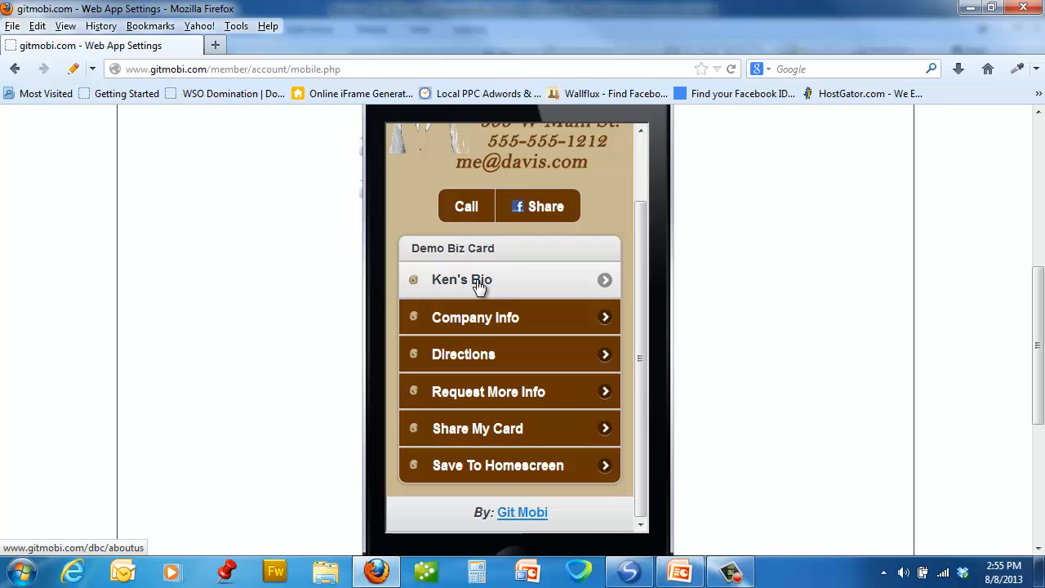
- In the general settings, open the bio entry among the home page links for editing and save it with its existing name and icon
scroll(744, 299, "up", 8)
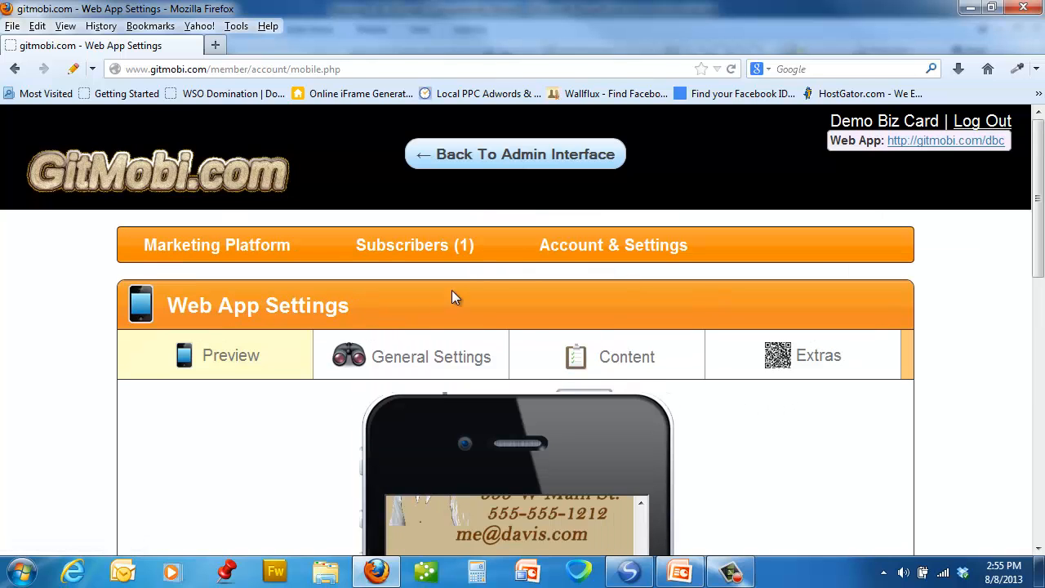
left_click(415, 365)
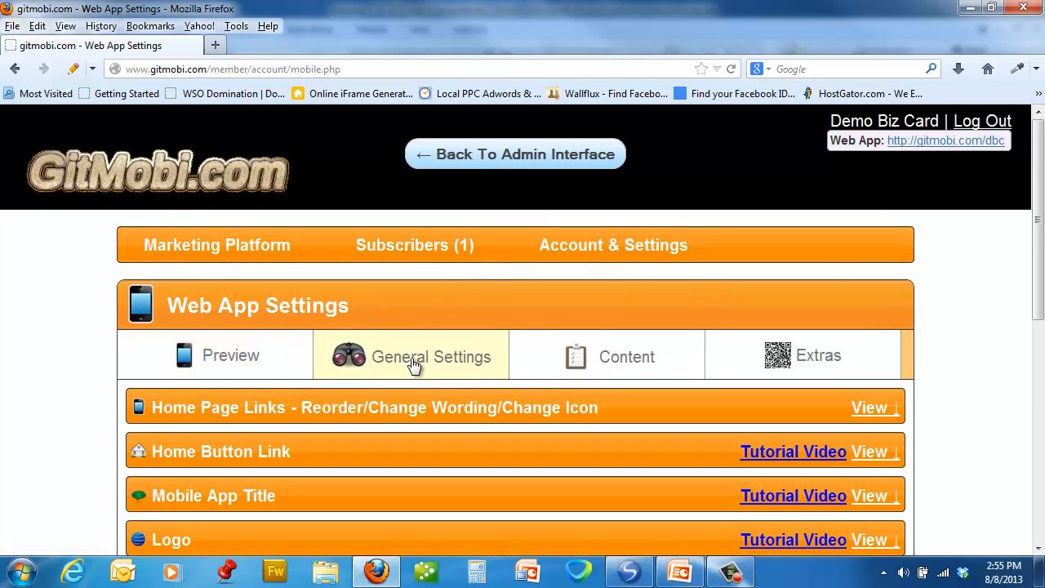
left_click(868, 411)
scroll(490, 382, "down", 3)
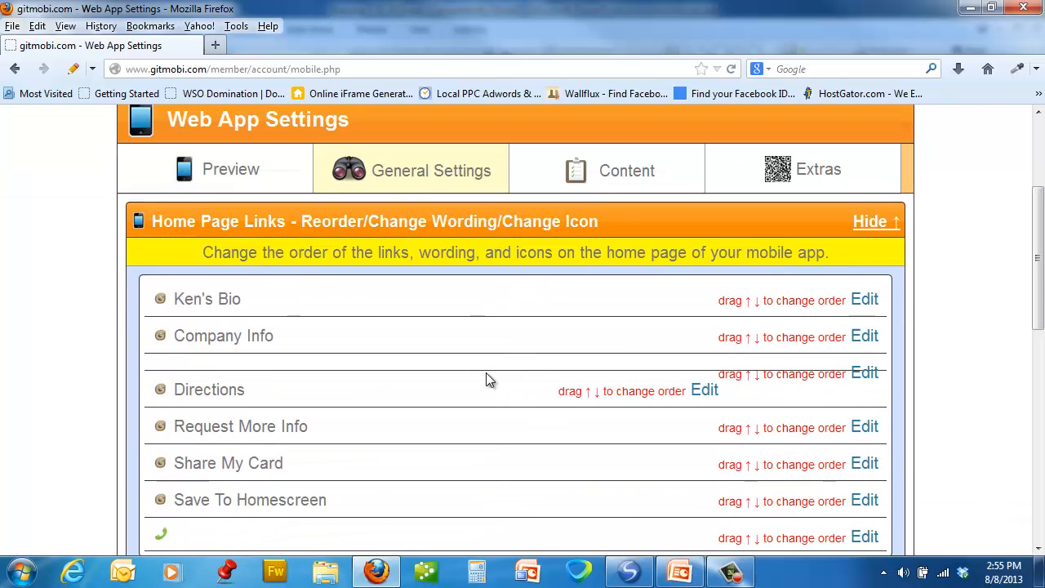
left_click(856, 301)
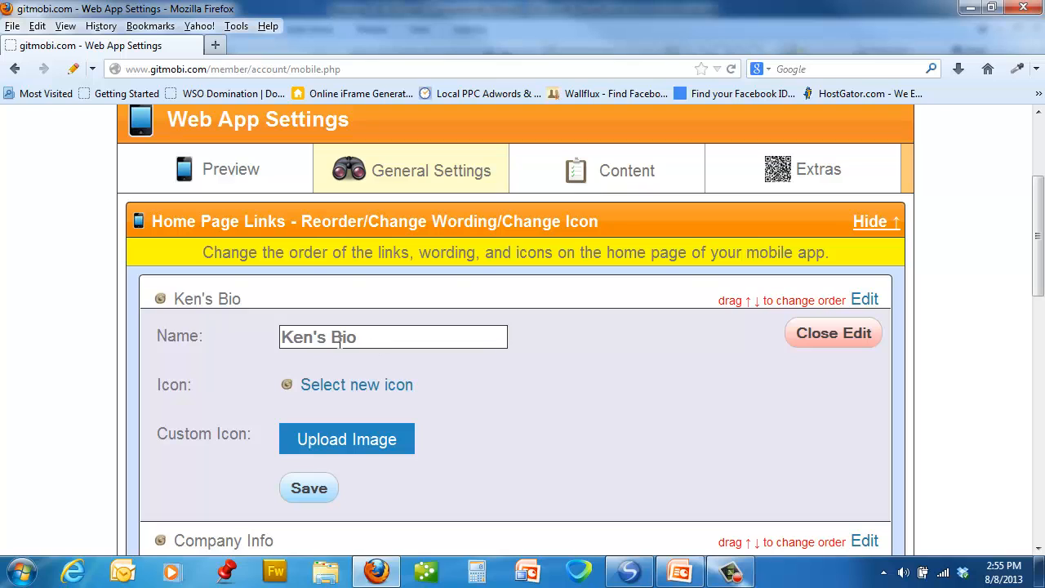
left_click(322, 488)
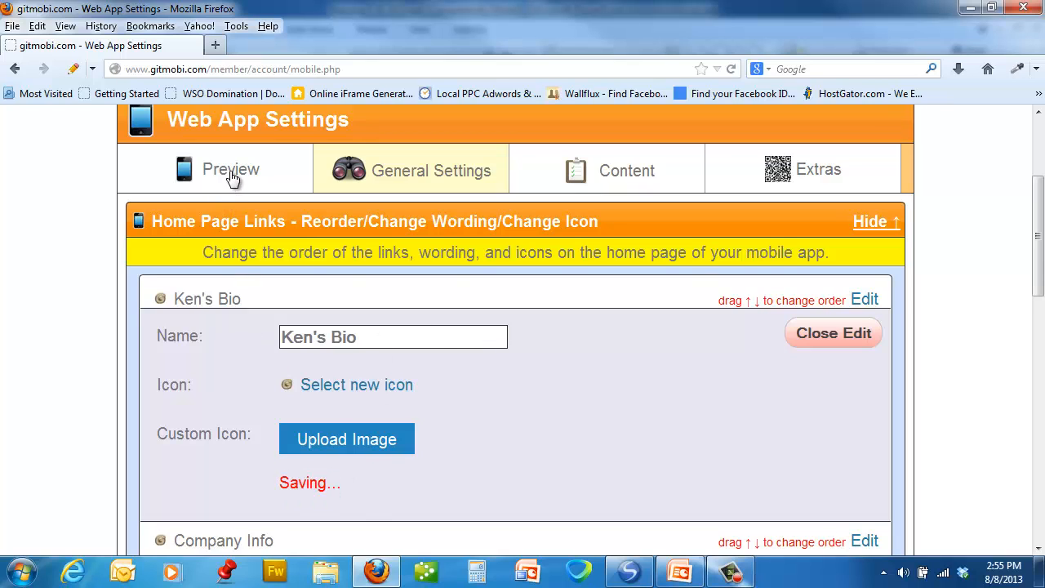
- Check the saved home page links in the web app's phone preview
left_click(231, 173)
scroll(789, 289, "down", 4)
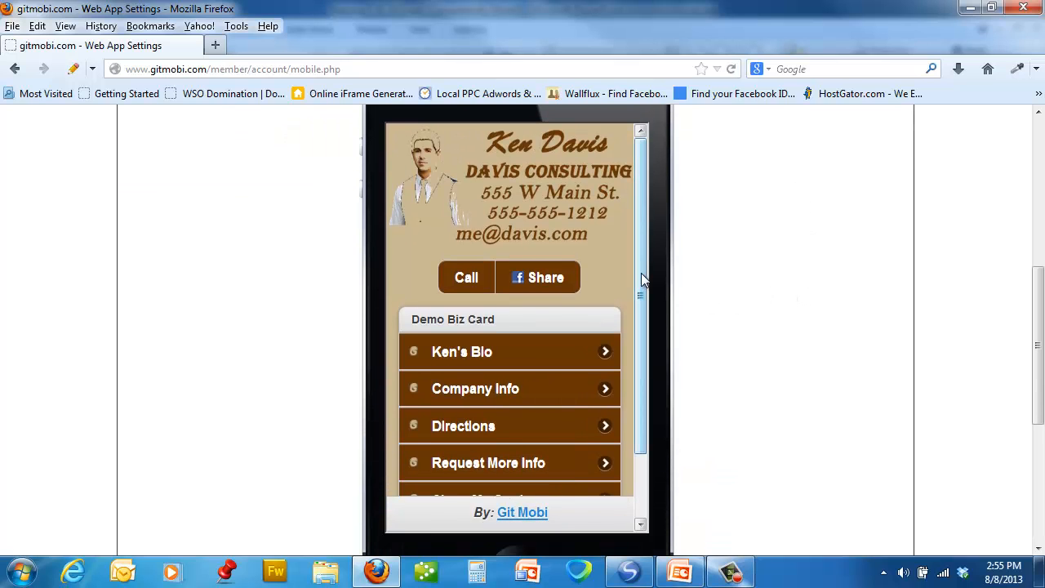
left_click_drag(641, 272, 642, 338)
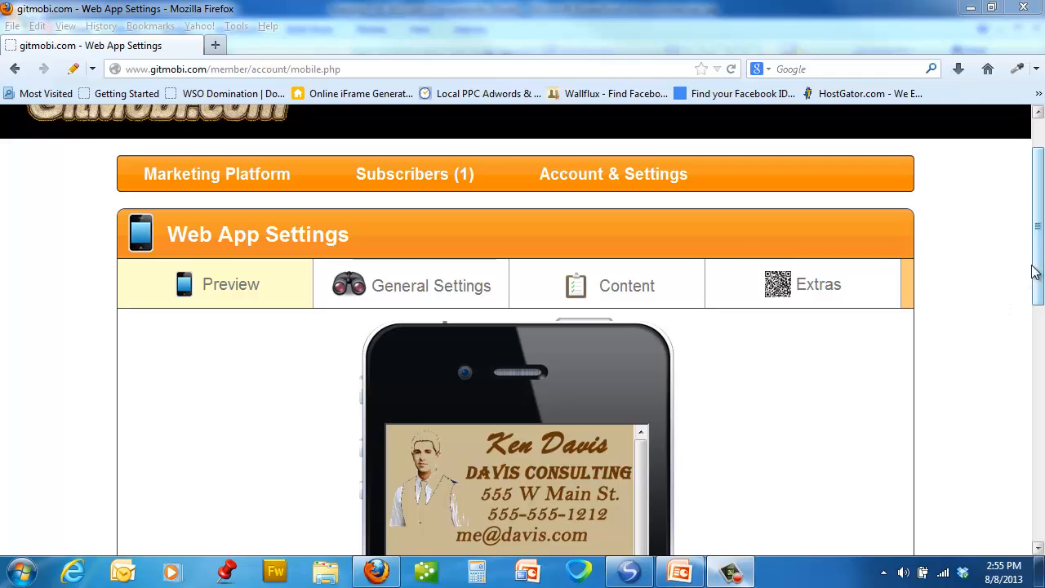
- Open the web app's content settings and inspect Custom Content with its Company Info entry
left_click(618, 288)
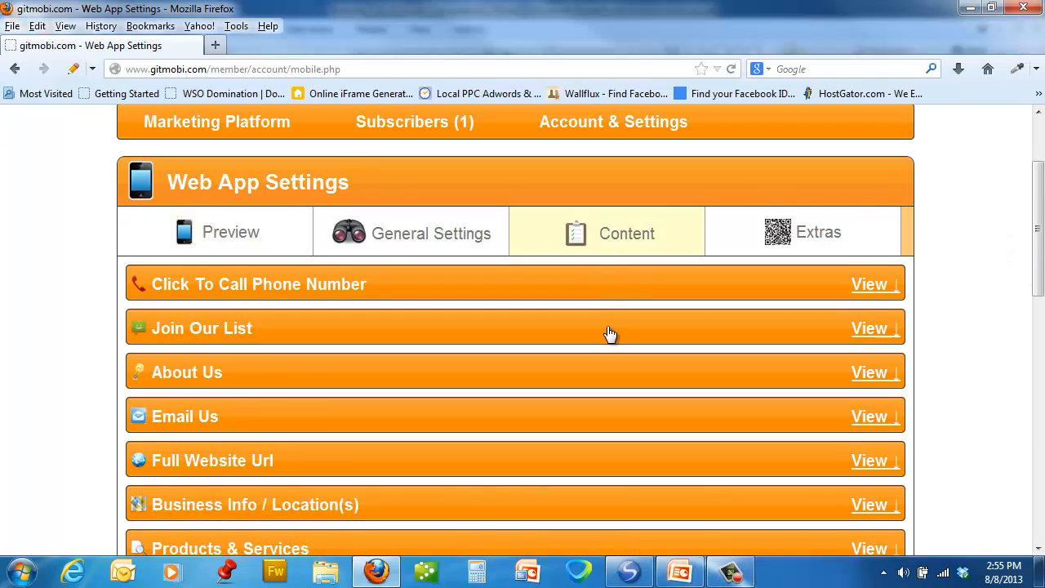
scroll(426, 445, "down", 4)
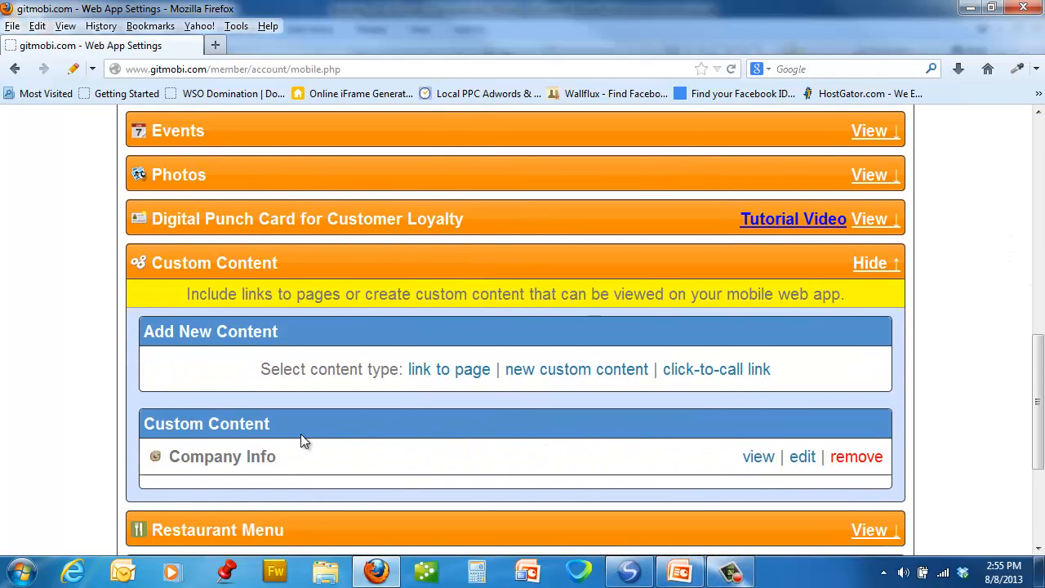
- Return to the phone preview and look through the home page links down to Save To Homescreen
left_click_drag(1039, 432, 1038, 226)
left_click(233, 334)
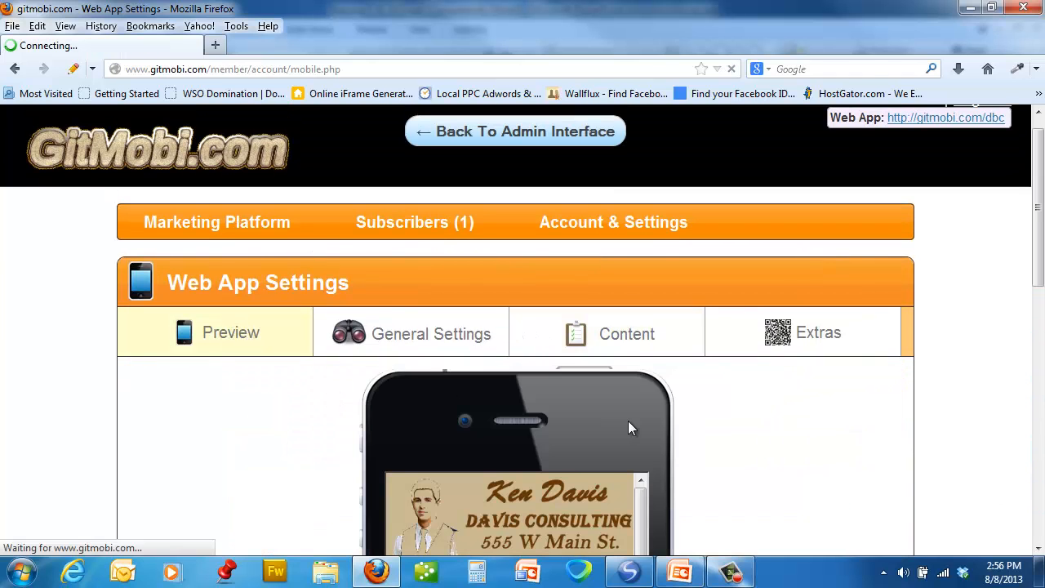
scroll(630, 425, "down", 4)
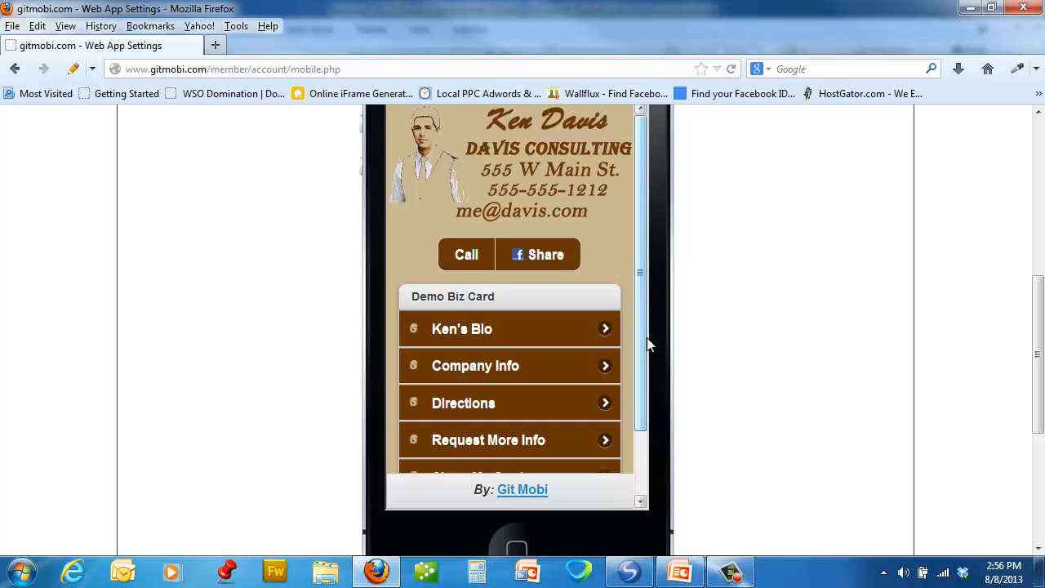
left_click_drag(643, 341, 639, 419)
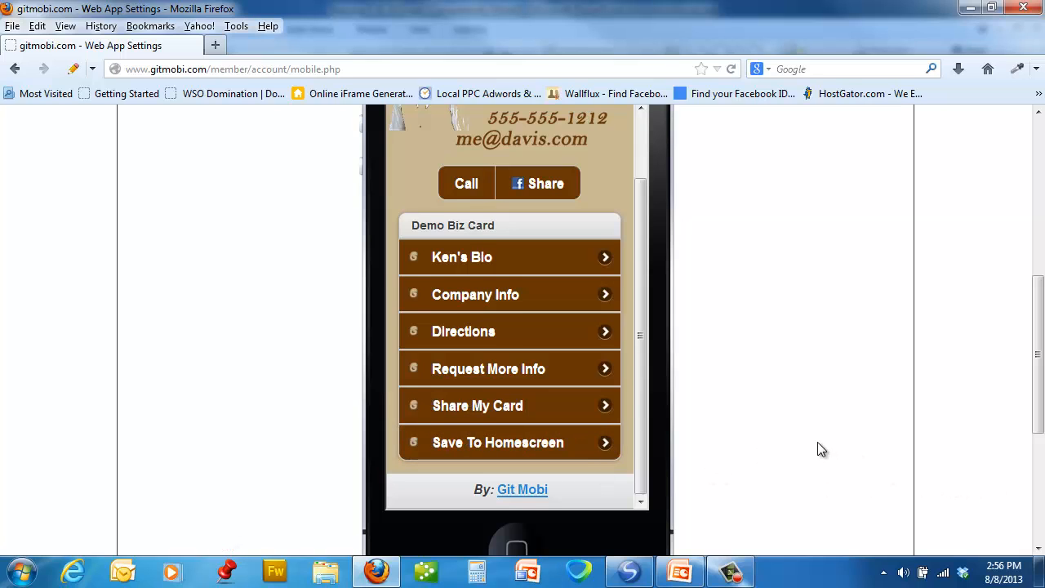
scroll(818, 442, "up", 4)
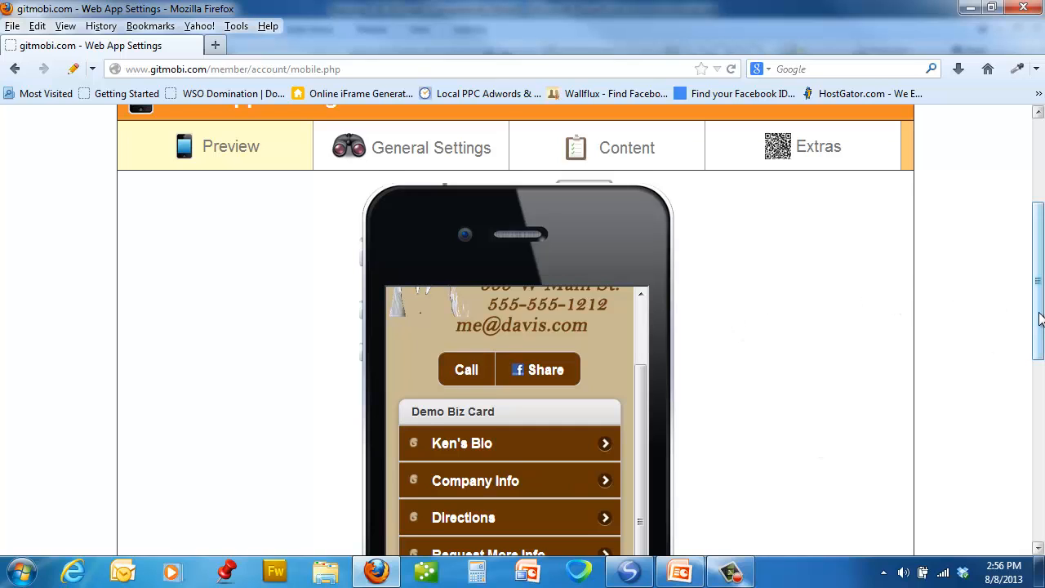
scroll(1029, 306, "up", 4)
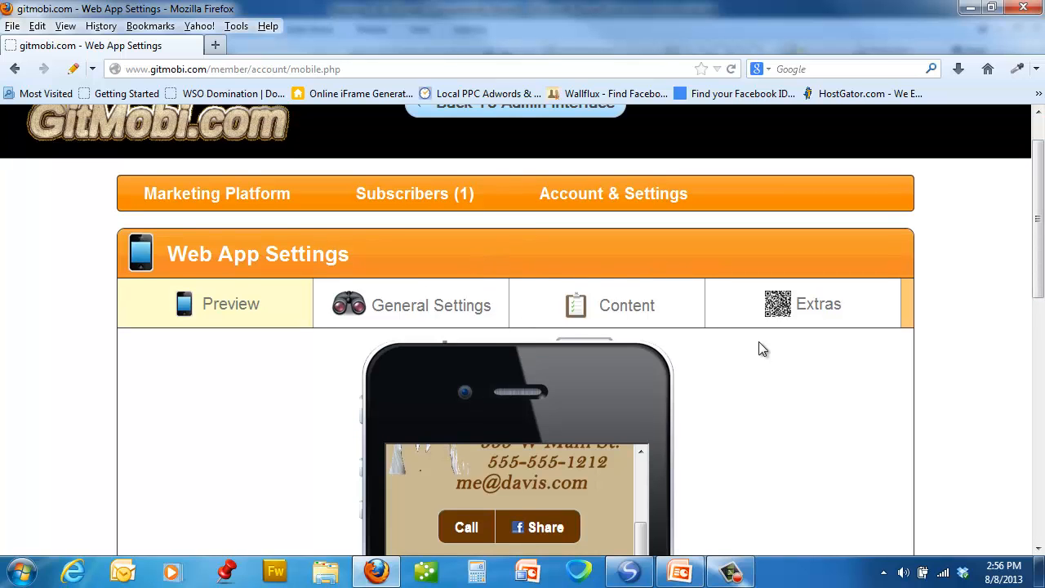
scroll(765, 393, "down", 4)
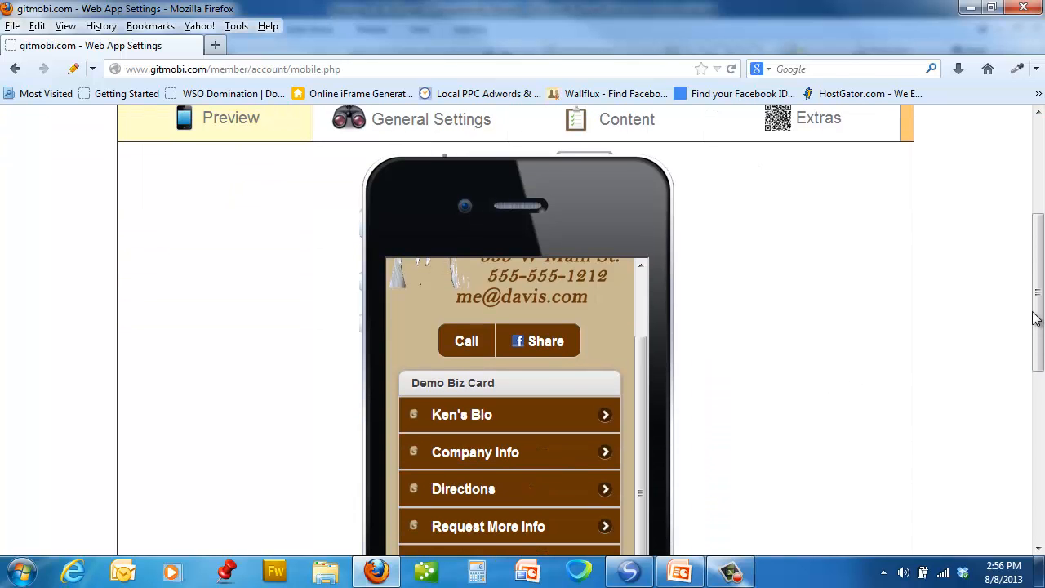
scroll(1039, 317, "up", 5)
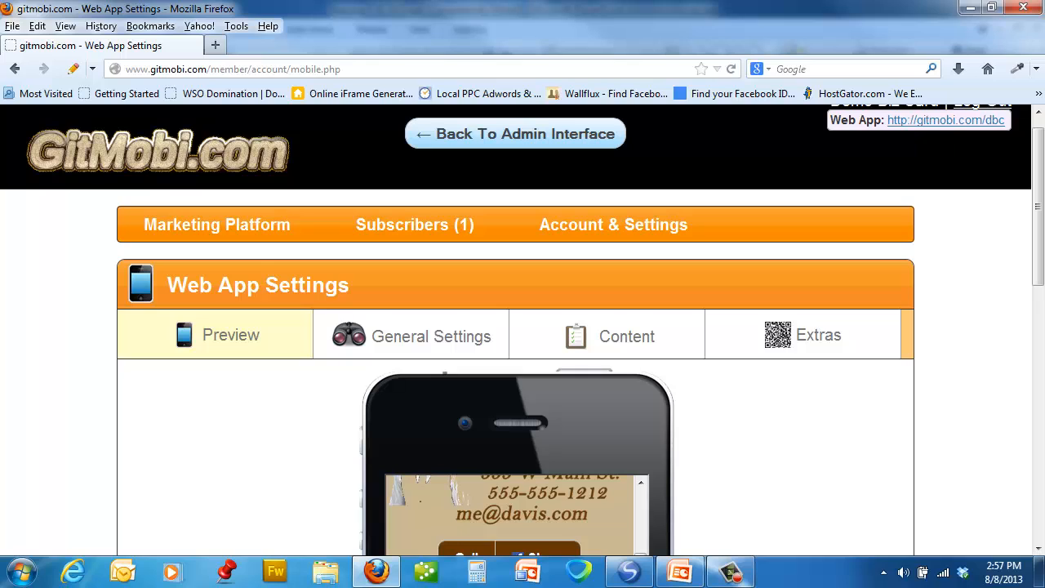
key("F10")
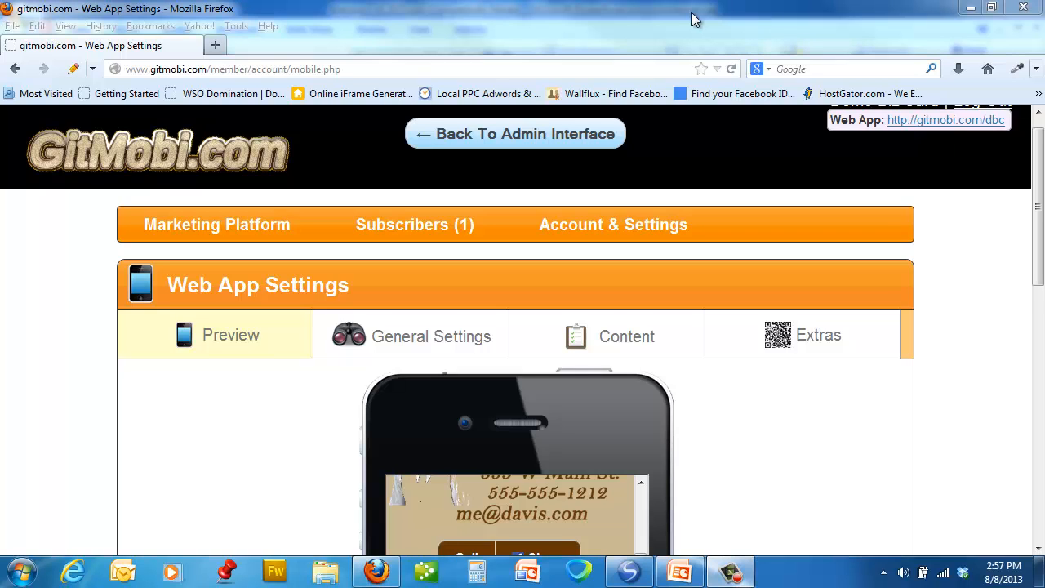
left_click_drag(1039, 173, 1029, 277)
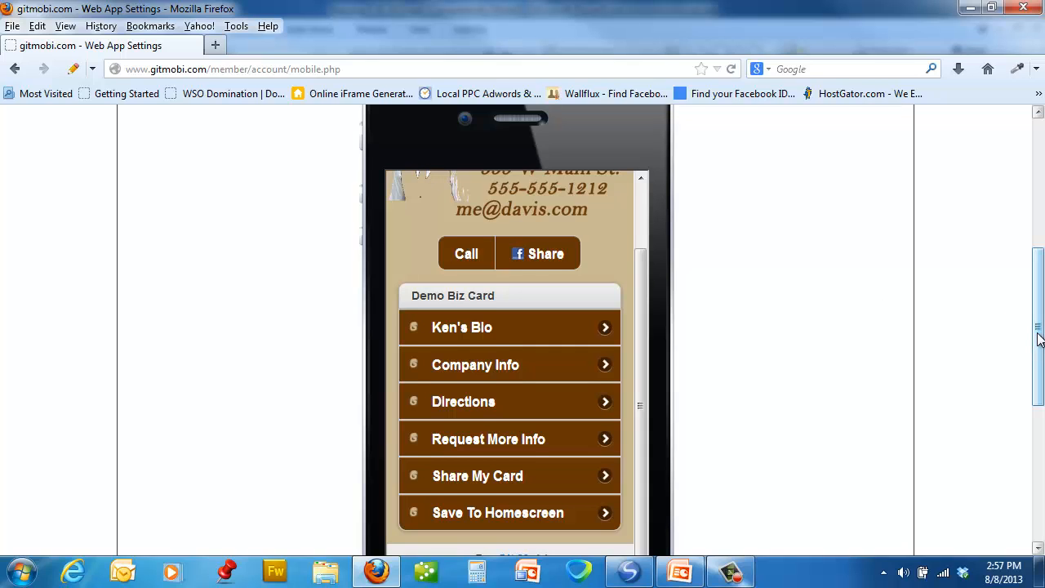
left_click_drag(1039, 339, 1037, 236)
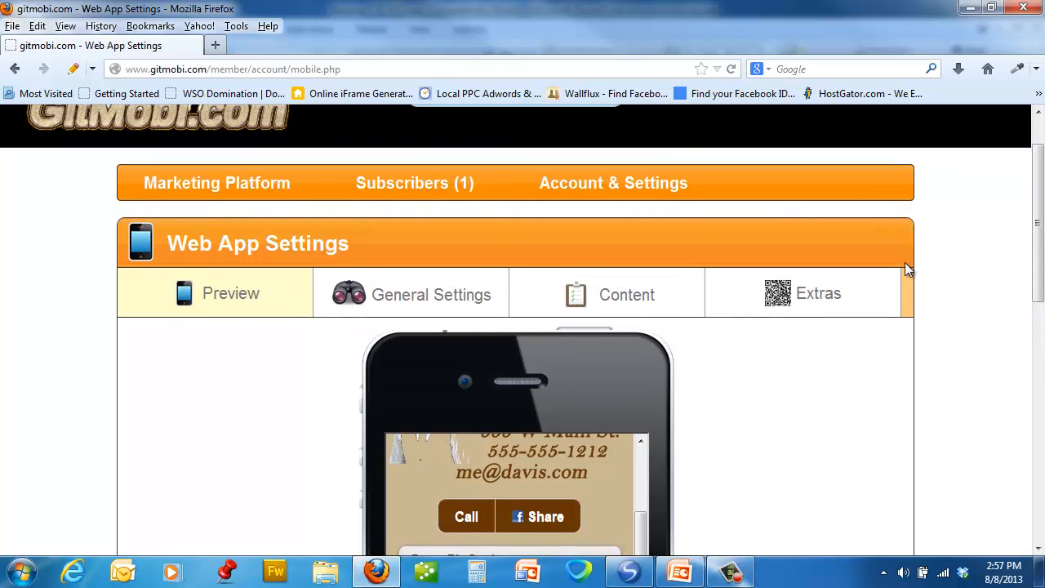